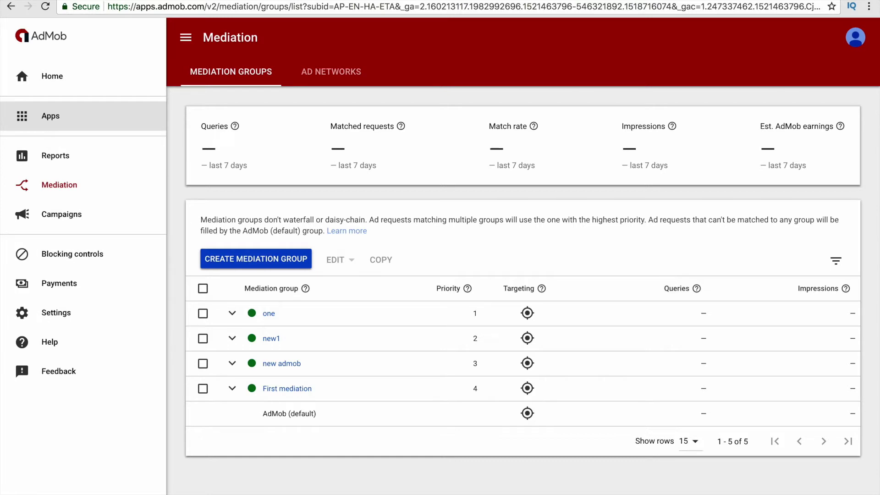
Go from the Apps list into the gnew app and show its Ad units page
click(131, 124)
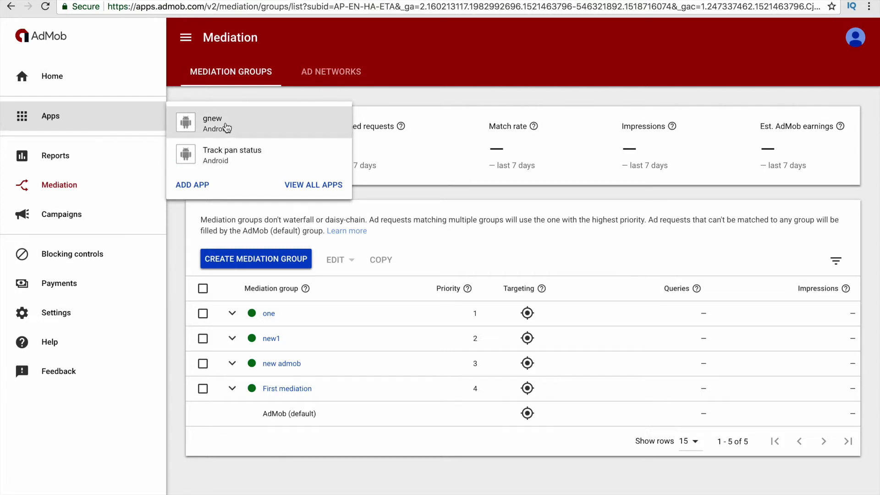
click(226, 127)
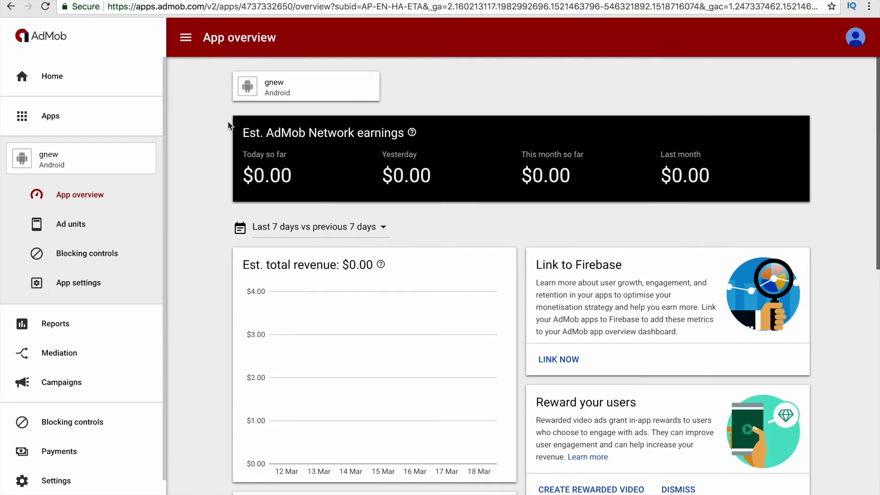
click(132, 198)
click(58, 234)
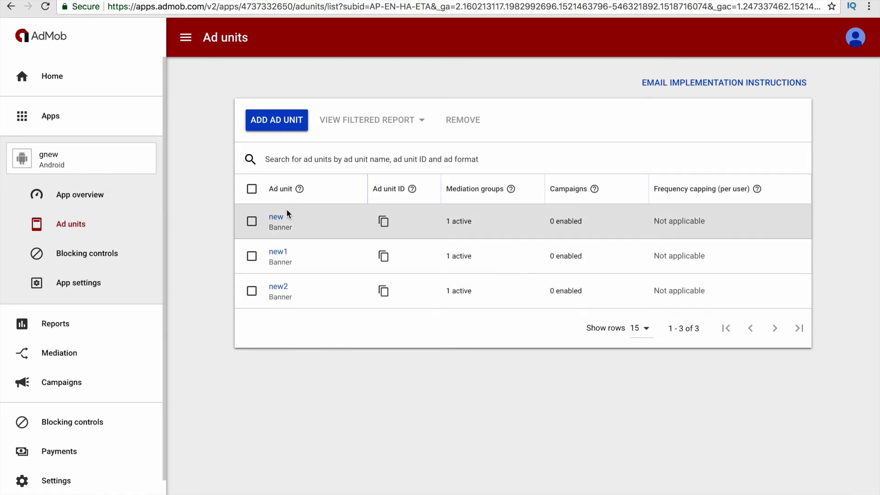
Start a new Banner ad unit for gnew named 'myadunit' and expand its advanced settings
click(277, 120)
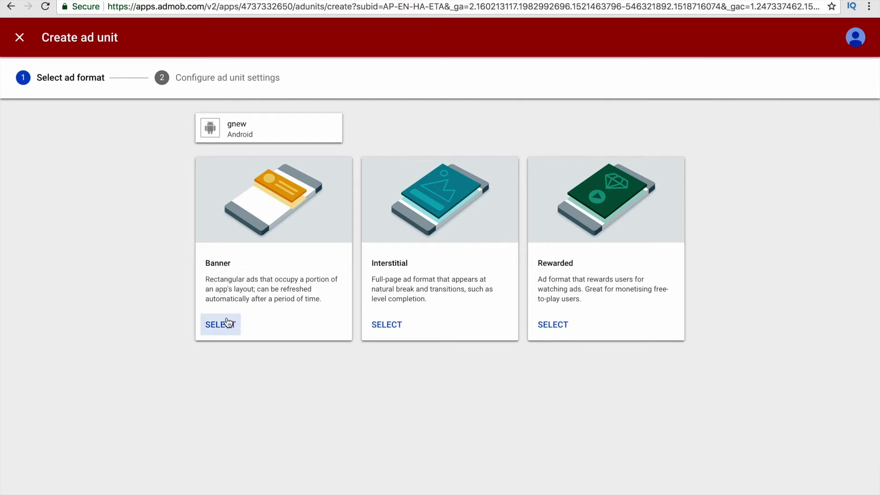
click(225, 333)
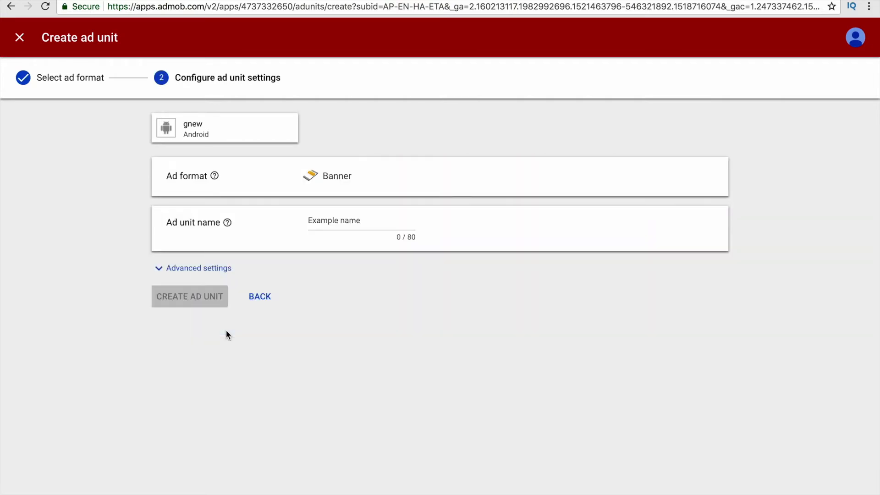
click(342, 223)
text(mya)
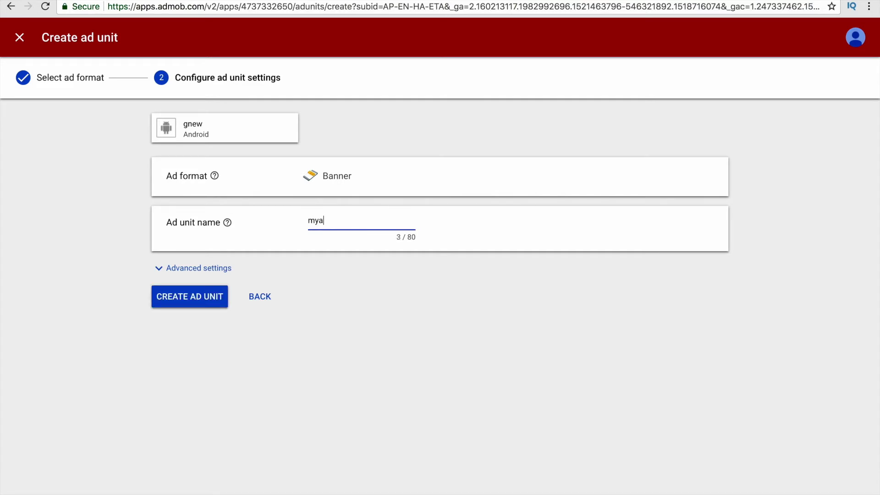
text(dunit)
click(198, 271)
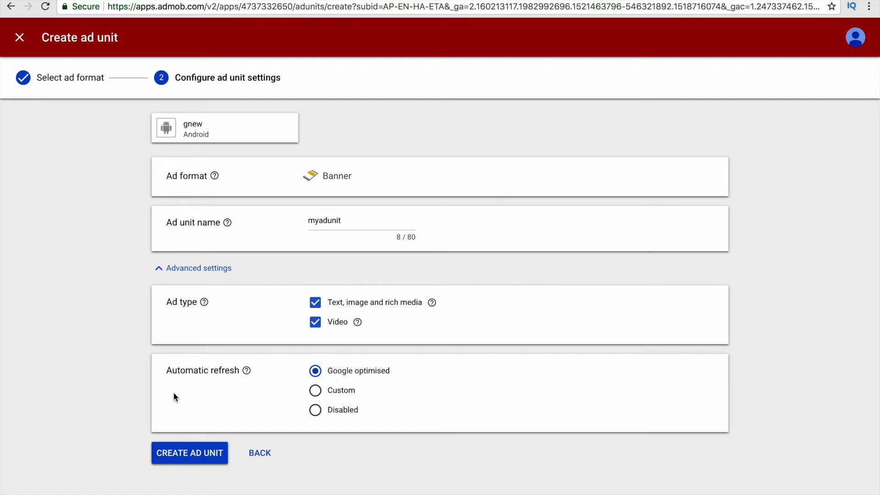
Create the myadunit banner ad unit to get its new ad unit ID
click(186, 453)
click(166, 455)
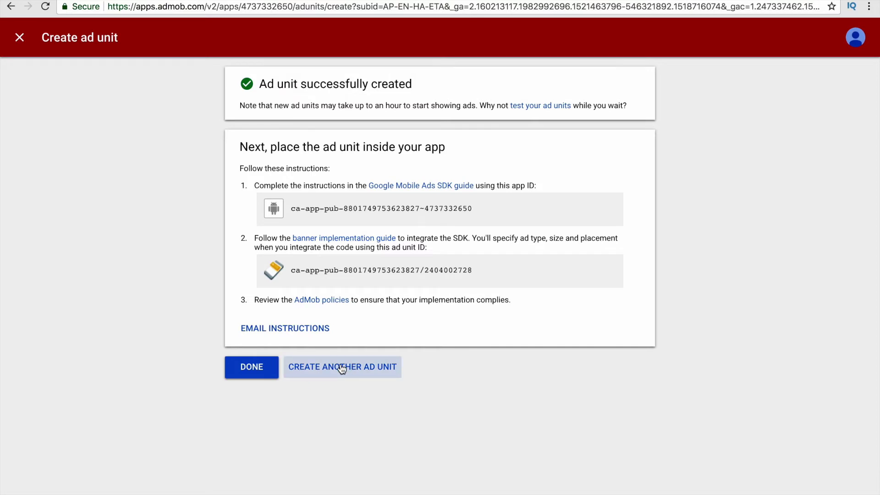
Finish and return to gnew's Ad units list, now showing myadunit as a Banner
click(239, 368)
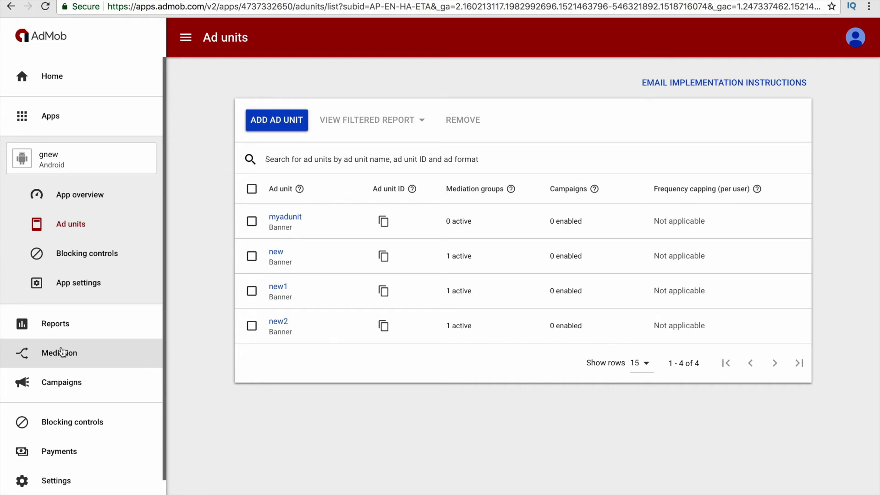
From Mediation, start a new mediation group with Banner format and Android platform
click(62, 353)
click(63, 354)
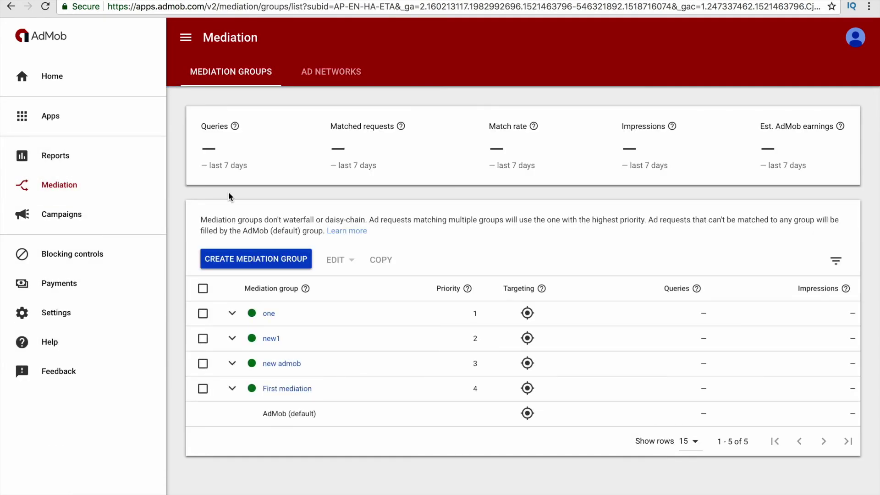
click(237, 261)
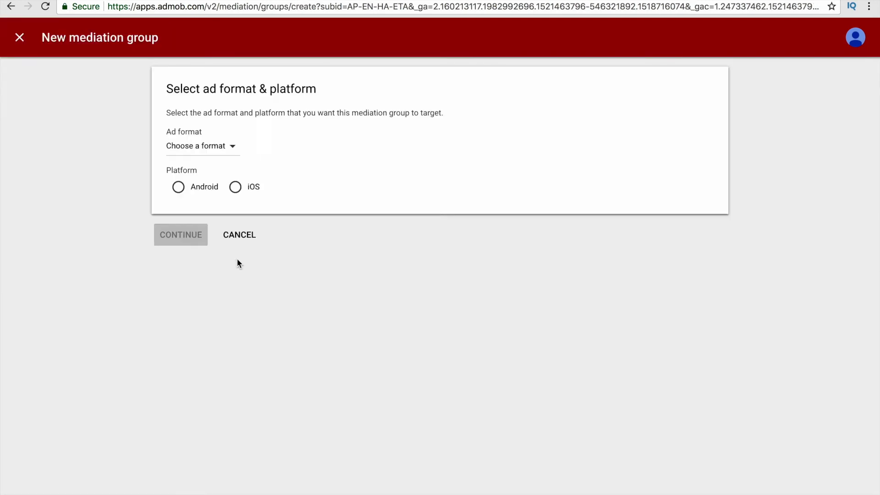
click(219, 151)
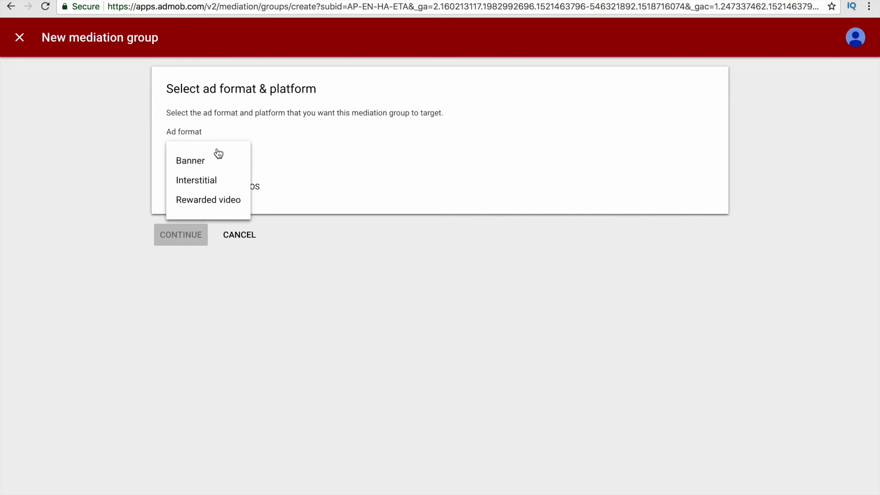
click(204, 162)
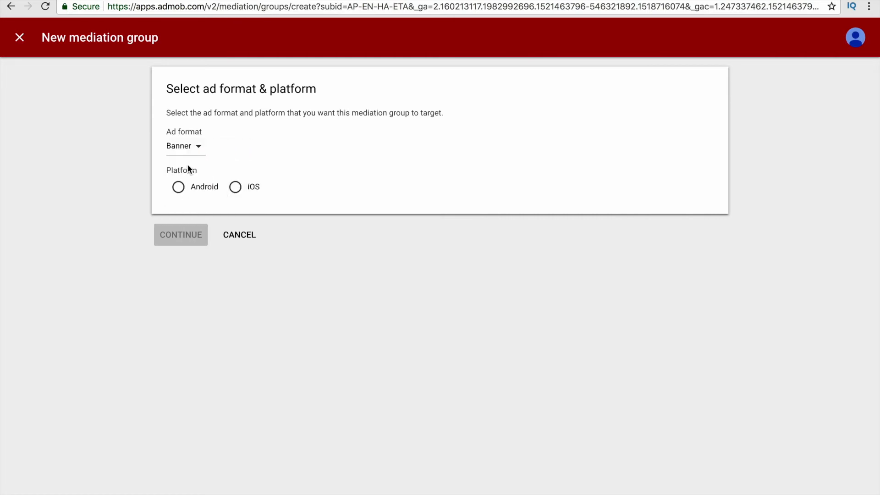
click(178, 187)
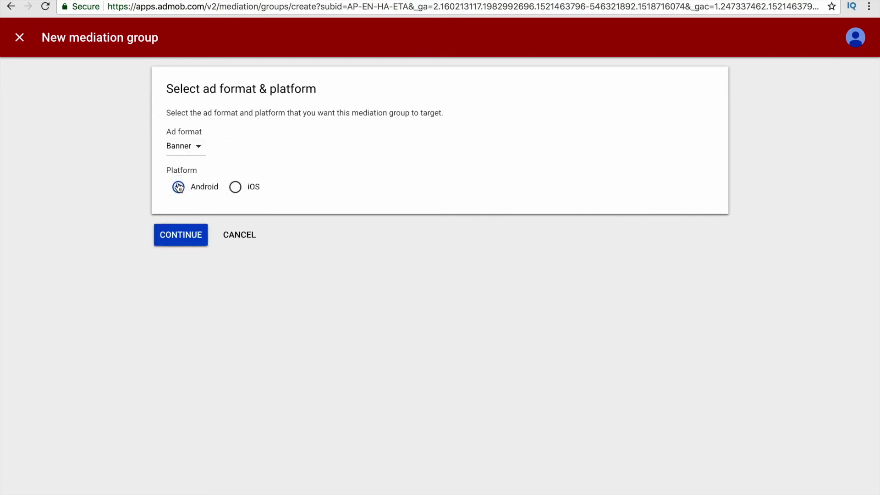
click(186, 241)
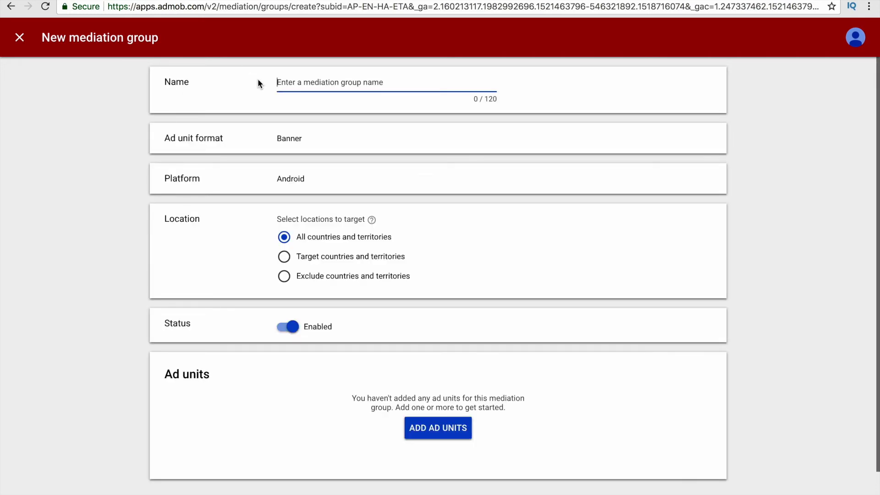
Enter 'newmed' as the mediation group name, correcting a typo, and bring up the ad unit picker
text(newmw)
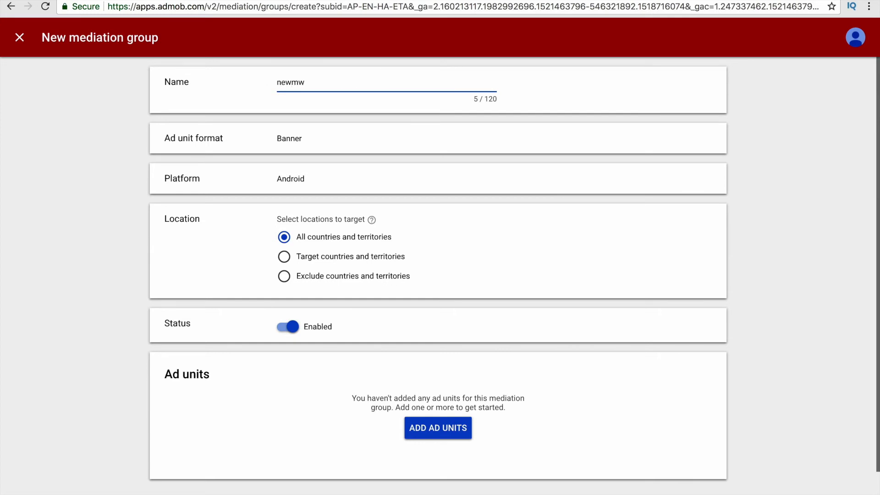
key(BackSpace)
text(ed)
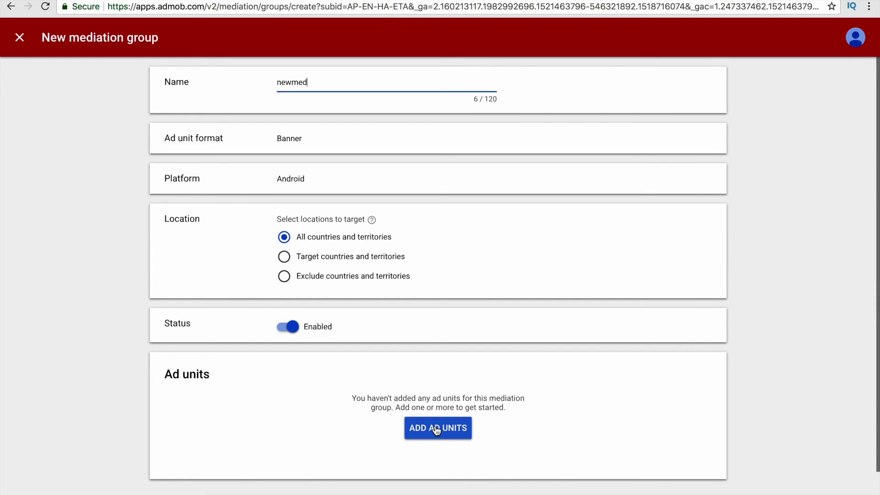
click(437, 430)
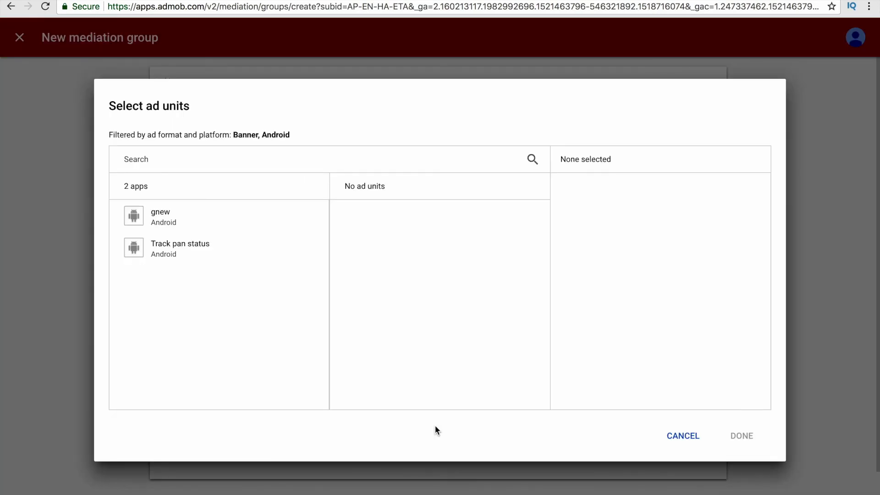
Select myadunit under the gnew app and add it to the group
click(212, 229)
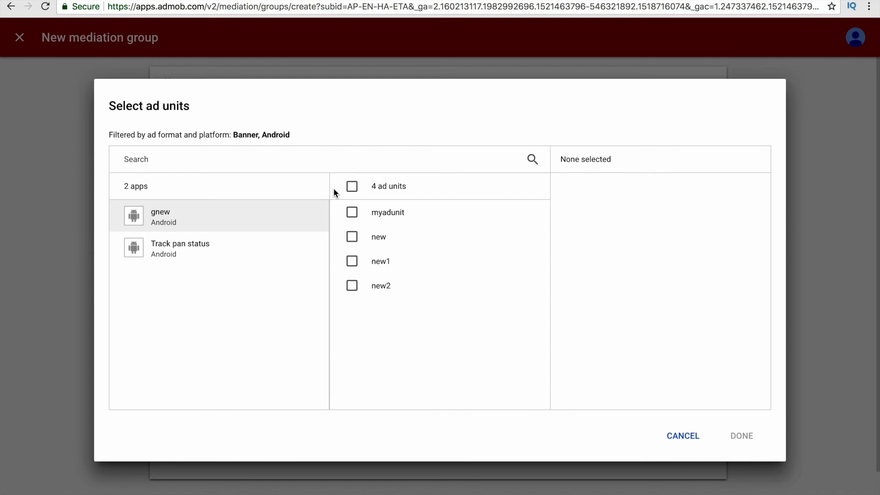
click(353, 213)
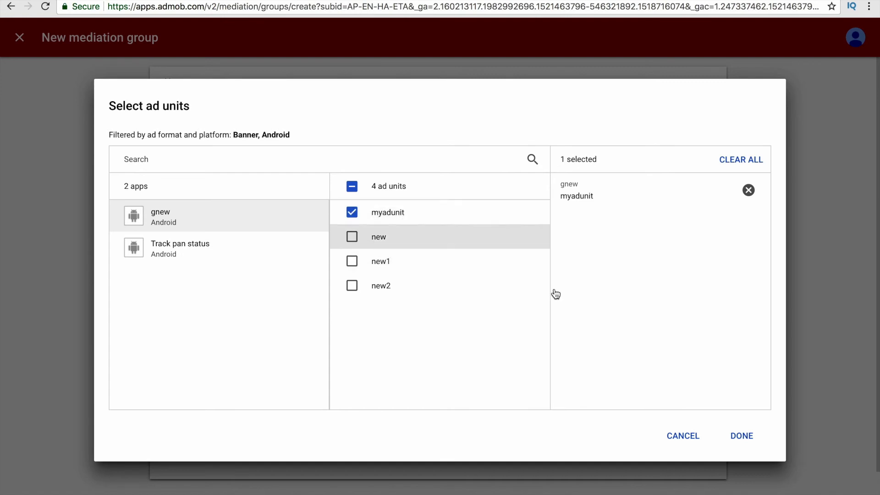
click(741, 437)
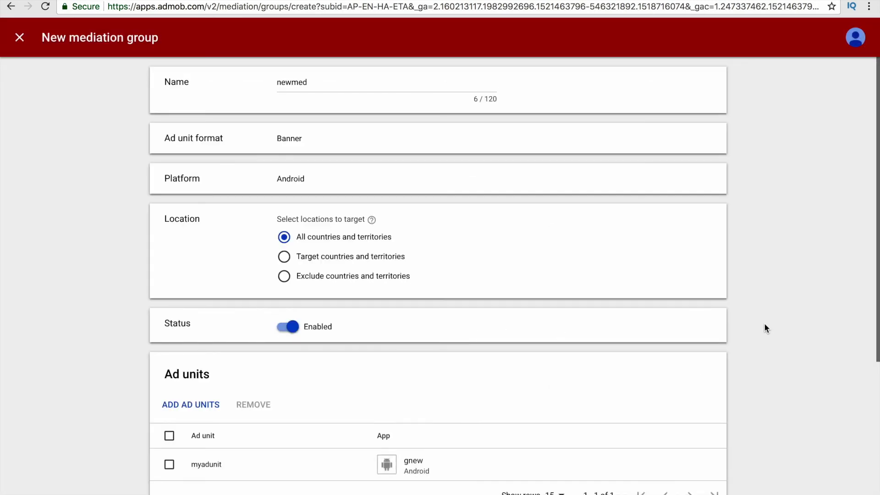
scroll(765, 324, down, 5)
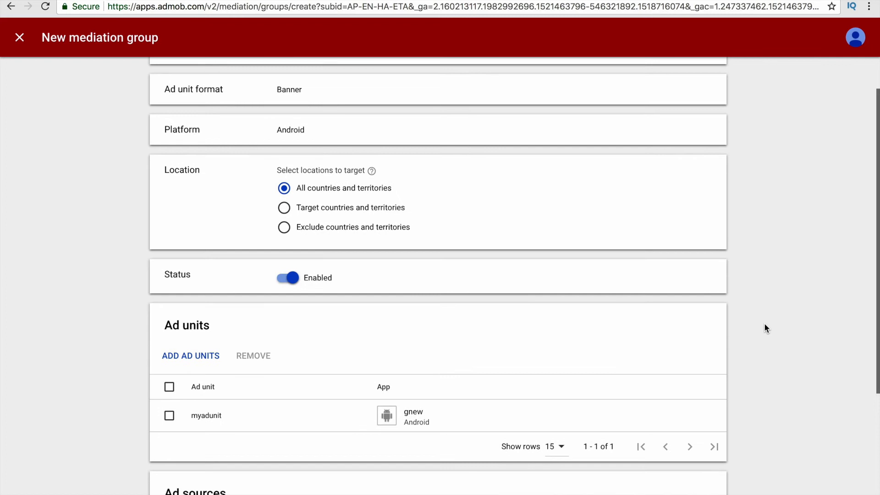
scroll(764, 328, down, 1)
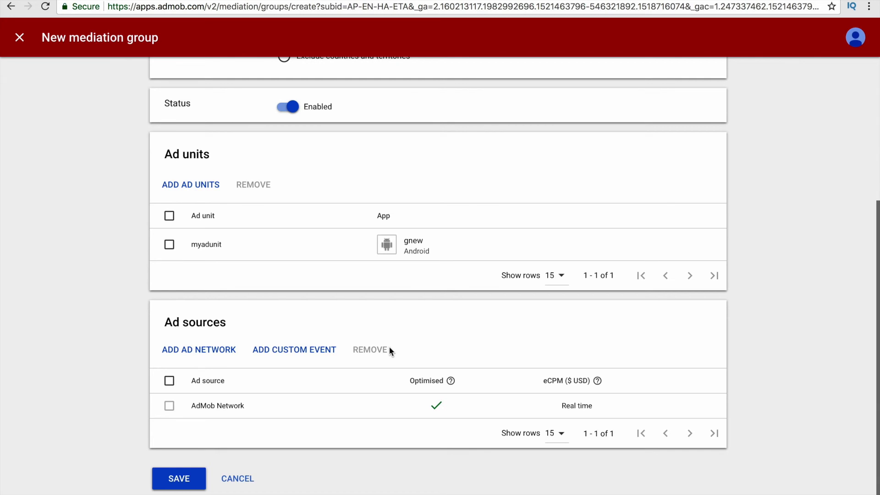
click(202, 348)
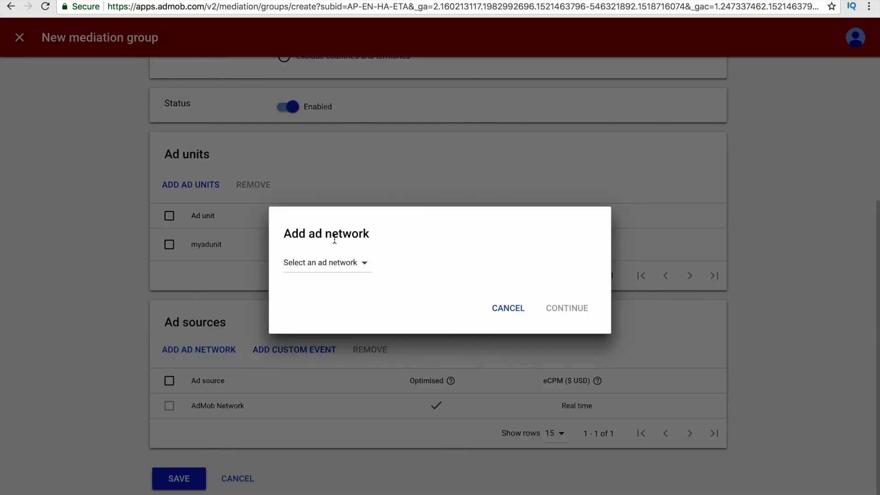
click(342, 262)
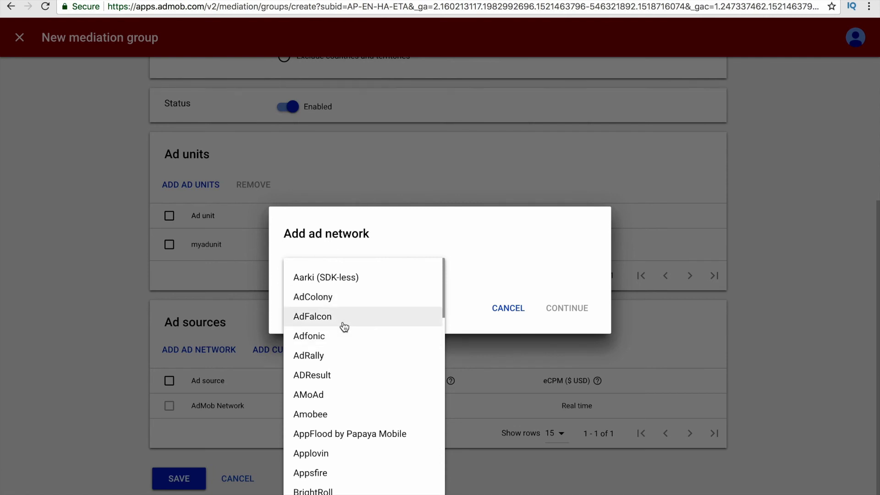
click(525, 312)
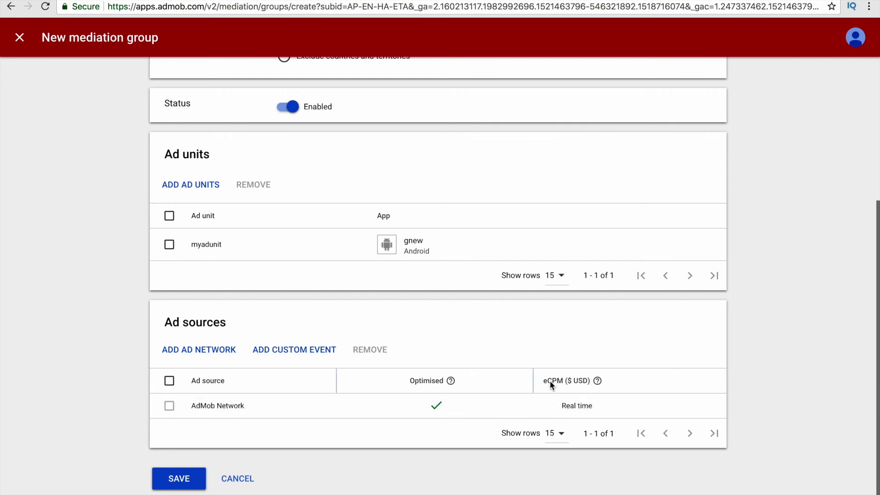
click(583, 408)
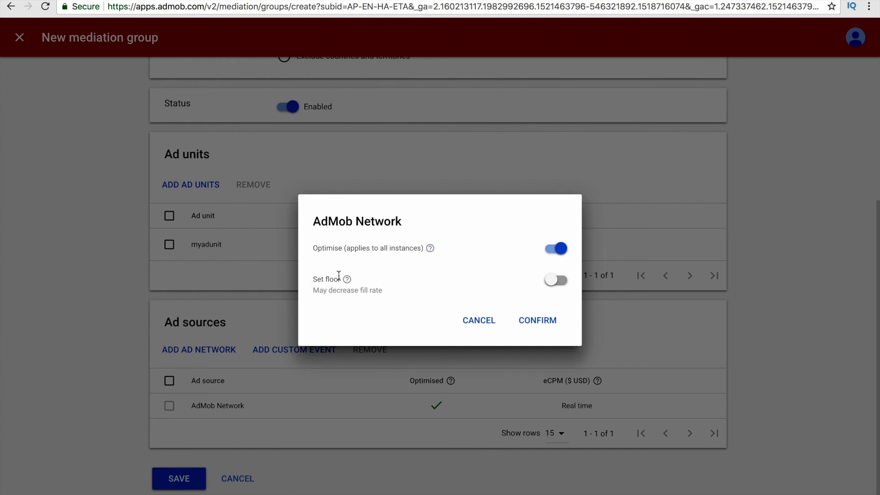
Set a $0.01 eCPM floor on AdMob Network and save the newmed mediation group
click(557, 279)
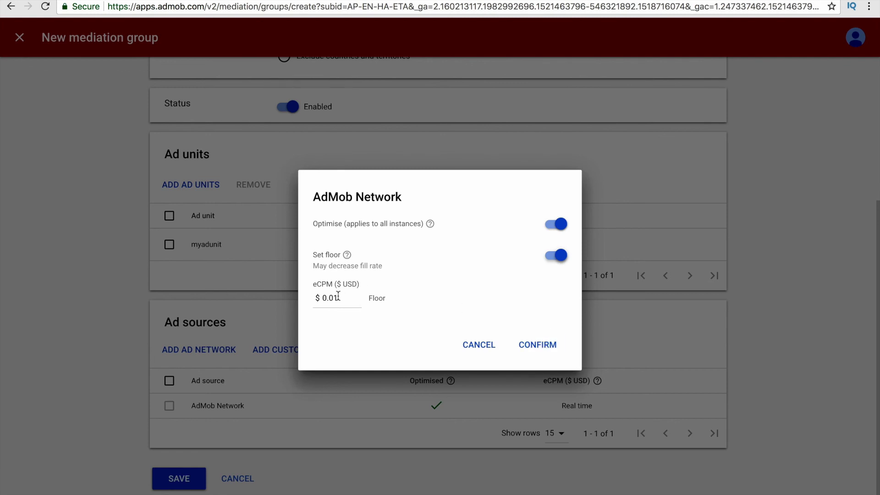
click(534, 349)
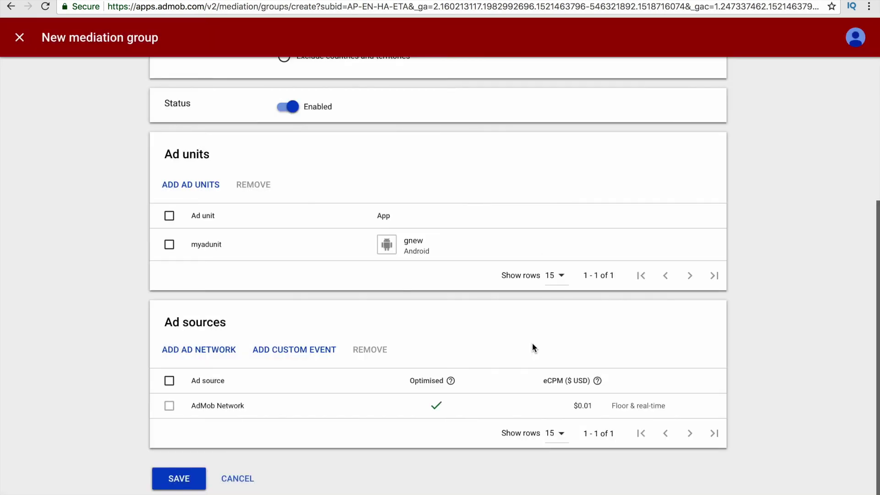
click(174, 477)
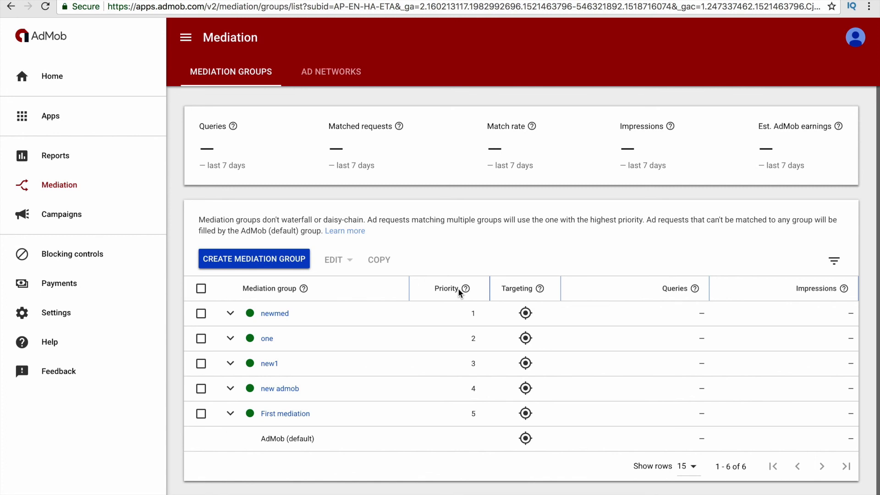
Open the priority editor for newmed, currently at priority 1
click(475, 311)
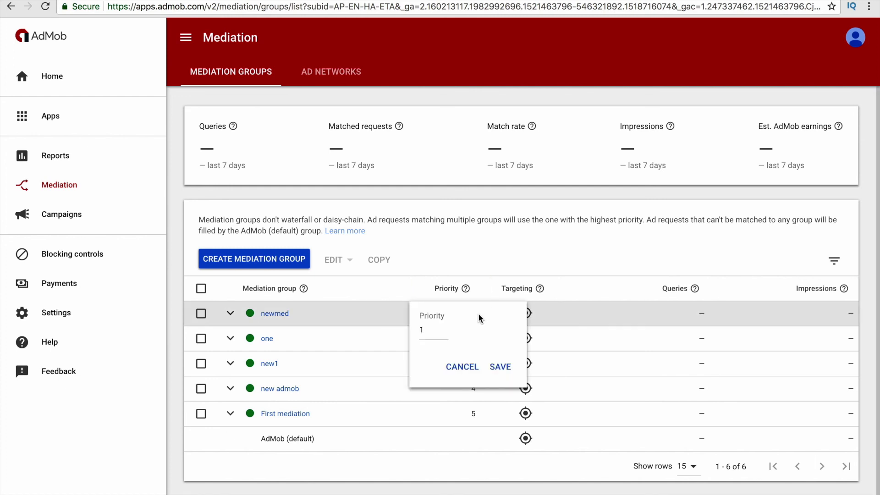
Cancel the priority editor, leaving newmed unchanged at priority 1
click(485, 255)
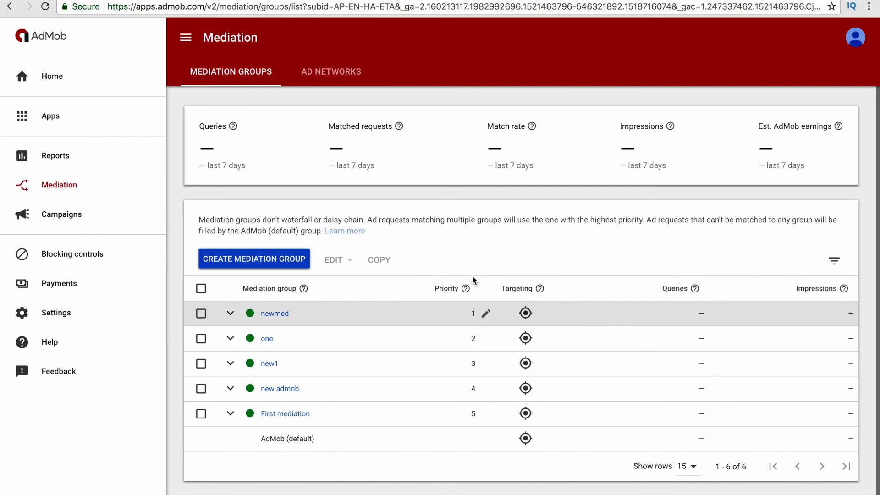